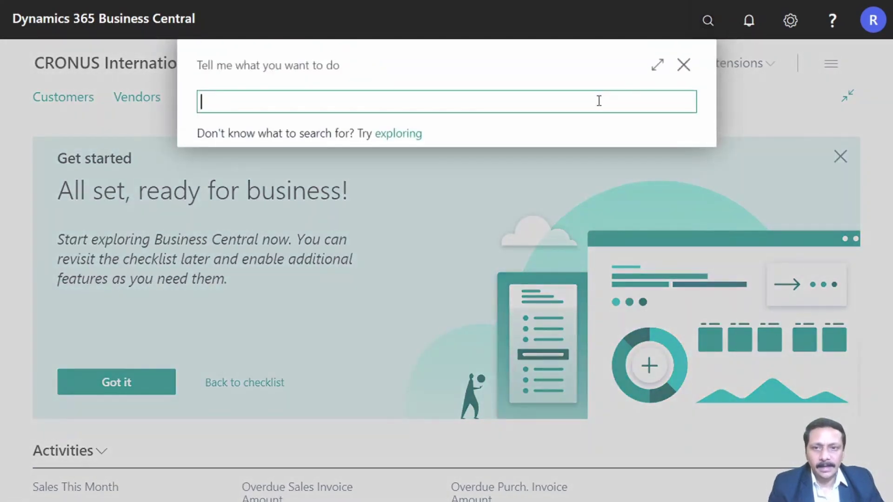
# Open the Cash Receipt Journals and start a line in the GENERAL batch with posting date 27/01/2023 and document type Payment
pyautogui.write('Cash Receipt Journal')
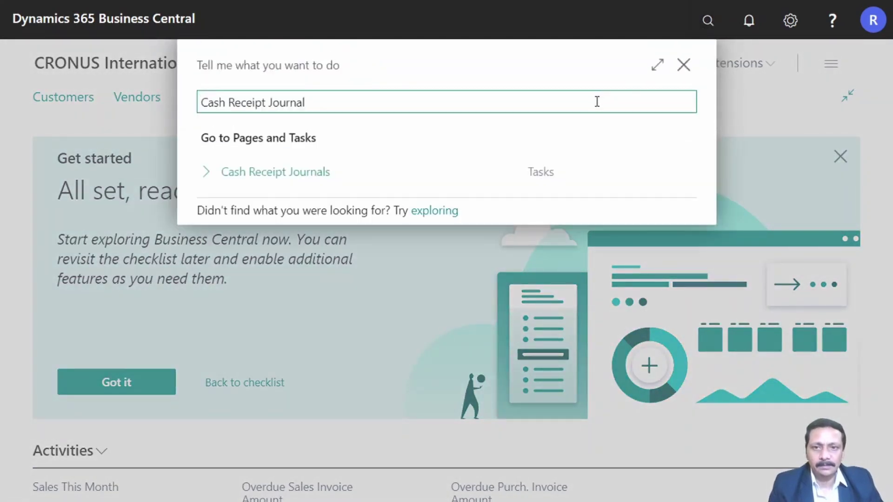
pyautogui.click(460, 173)
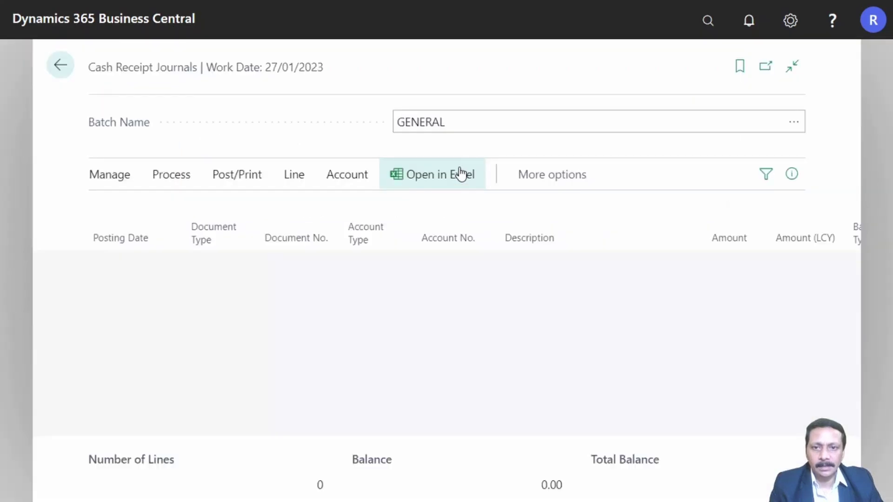
pyautogui.click(148, 264)
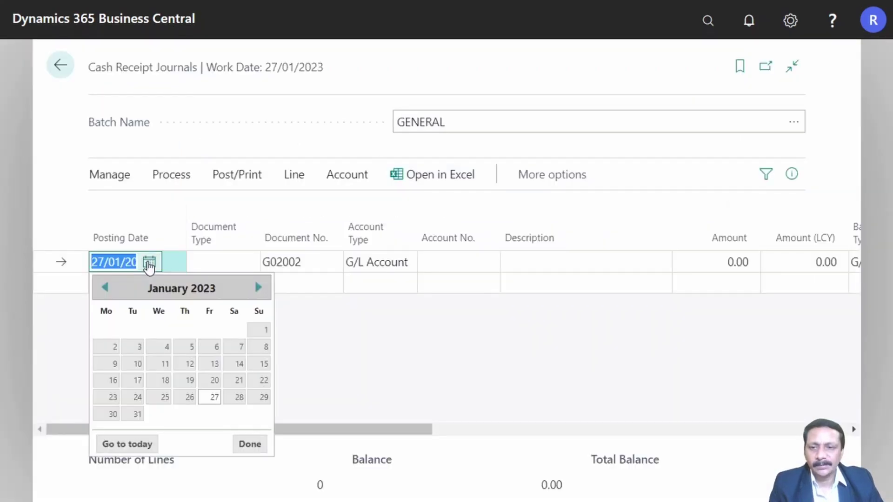
pyautogui.click(212, 400)
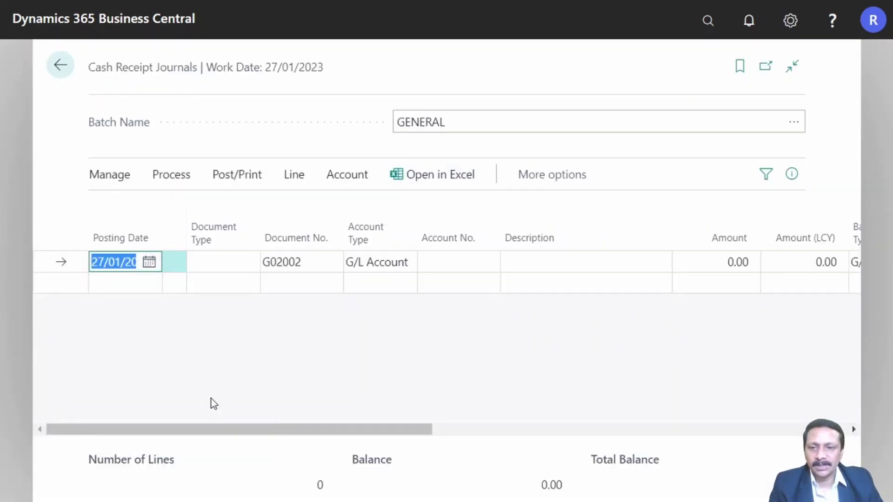
pyautogui.click(228, 267)
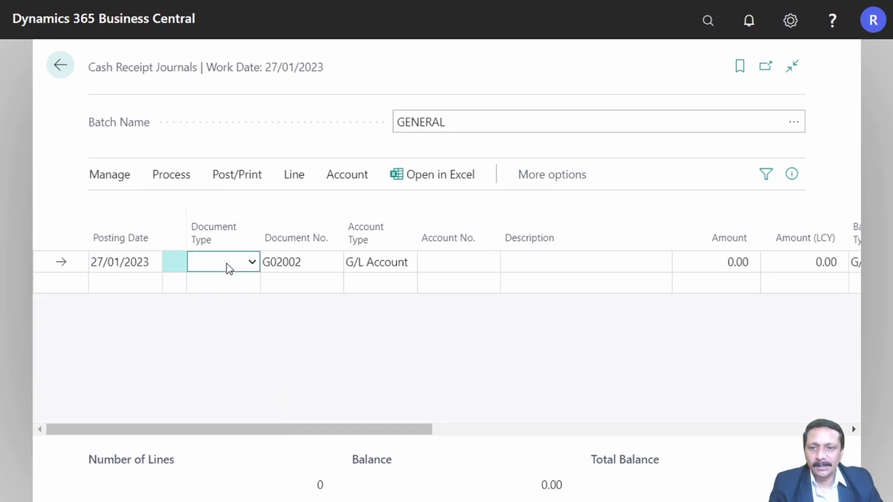
pyautogui.write('p')
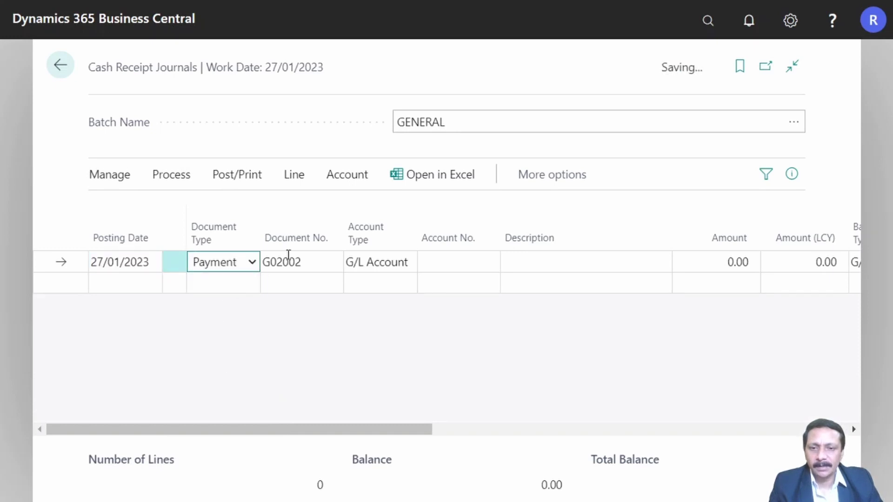
# Set the payment line's account type to Customer and choose The Cannon Group PLC as the account
pyautogui.click(399, 264)
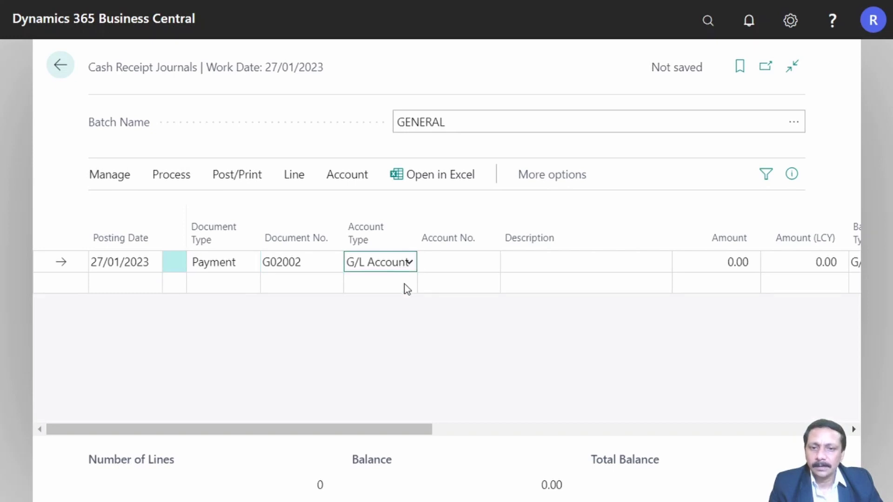
pyautogui.write('c')
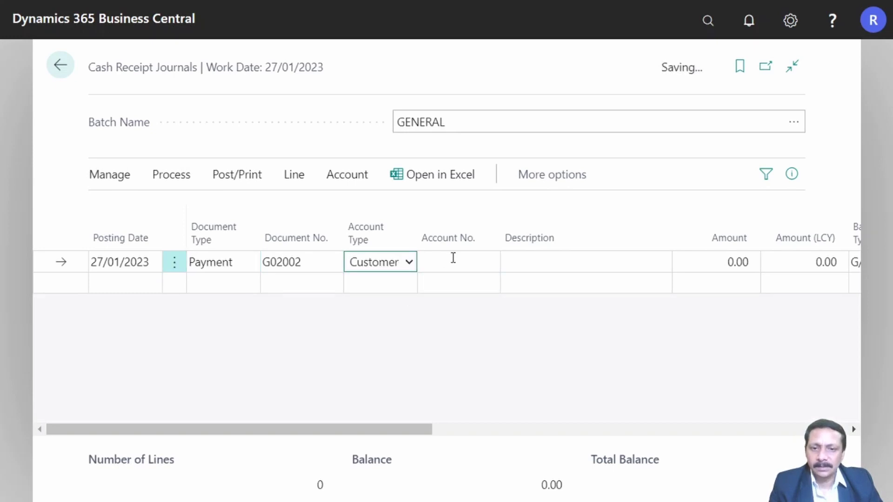
pyautogui.click(453, 259)
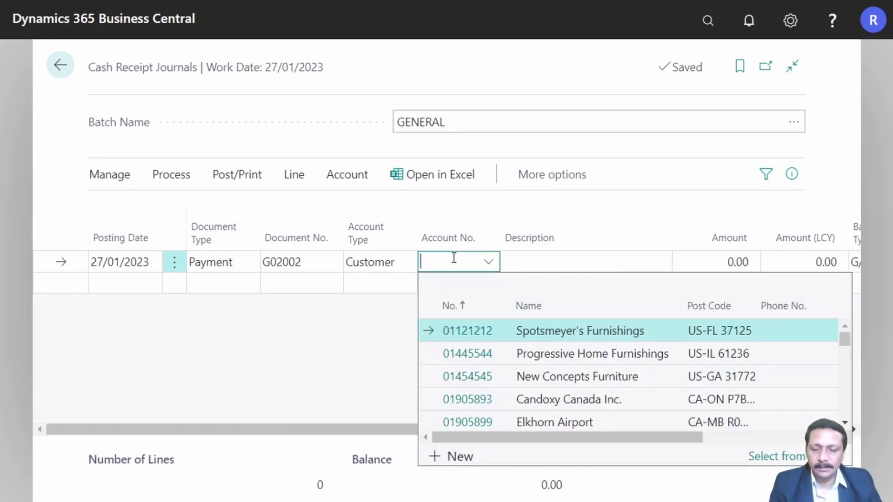
pyautogui.write('10000')
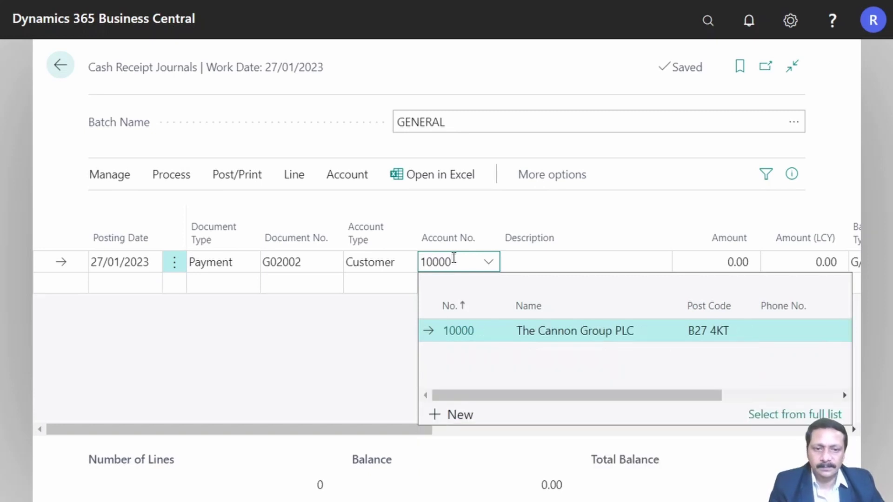
pyautogui.click(545, 327)
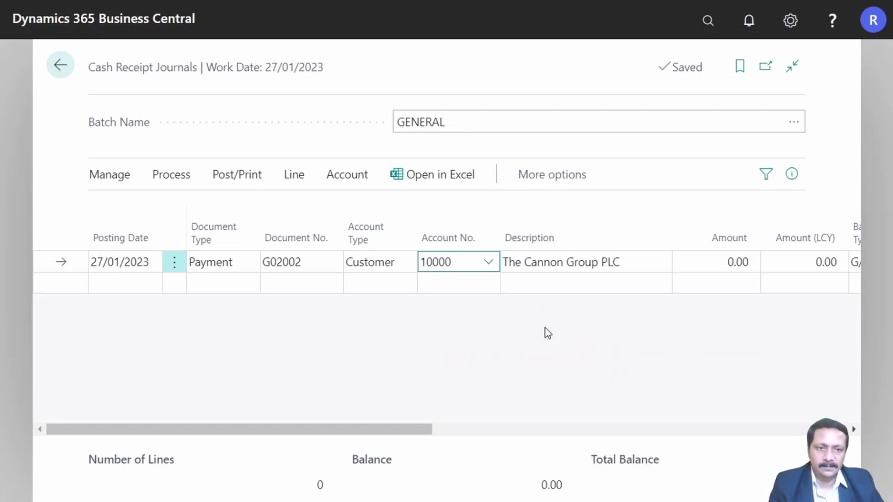
# Set the payment line's balancing account type to Bank Account and its balancing account to GIRO
pyautogui.press('Tab')
pyautogui.press('Tab')
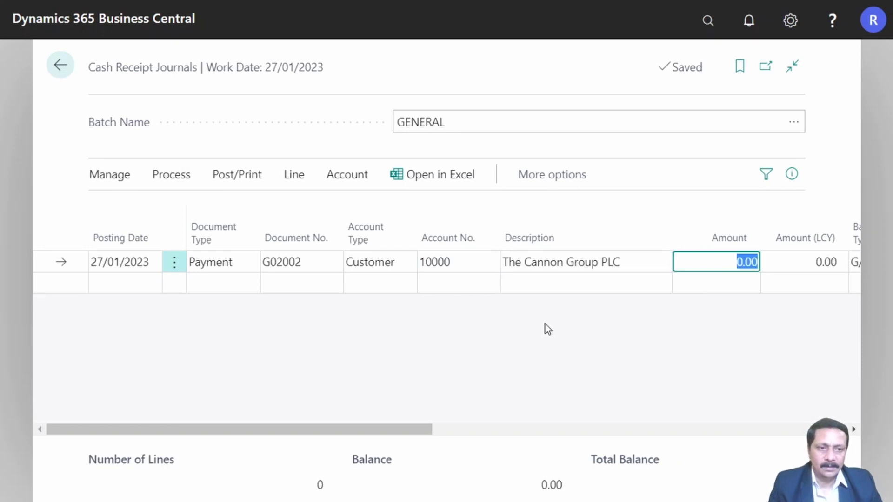
pyautogui.press('Tab')
pyautogui.press('Tab')
pyautogui.hotkey('shift', 'Tab')
pyautogui.hotkey('shift', 'Tab')
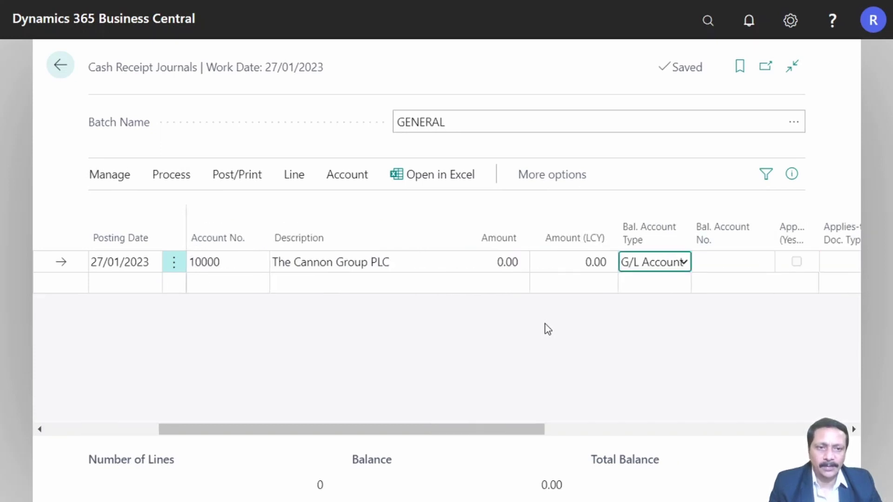
pyautogui.press('Down')
pyautogui.press('Down')
pyautogui.press('Down')
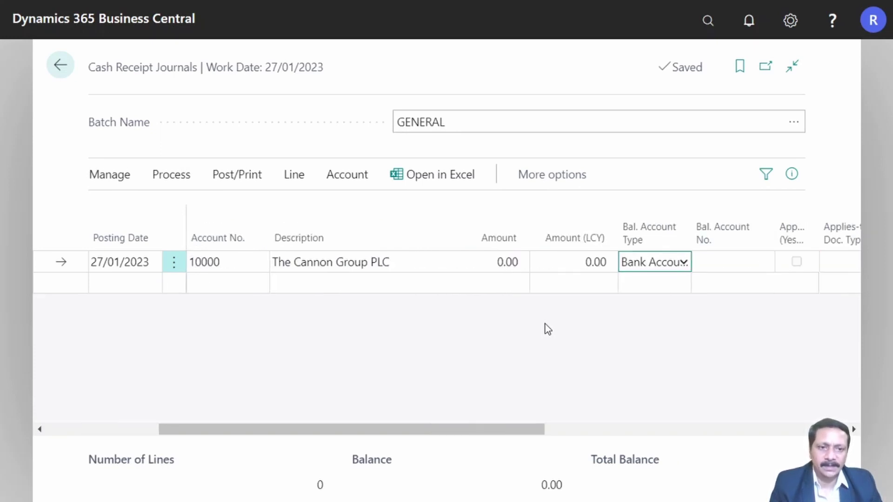
pyautogui.press('Tab')
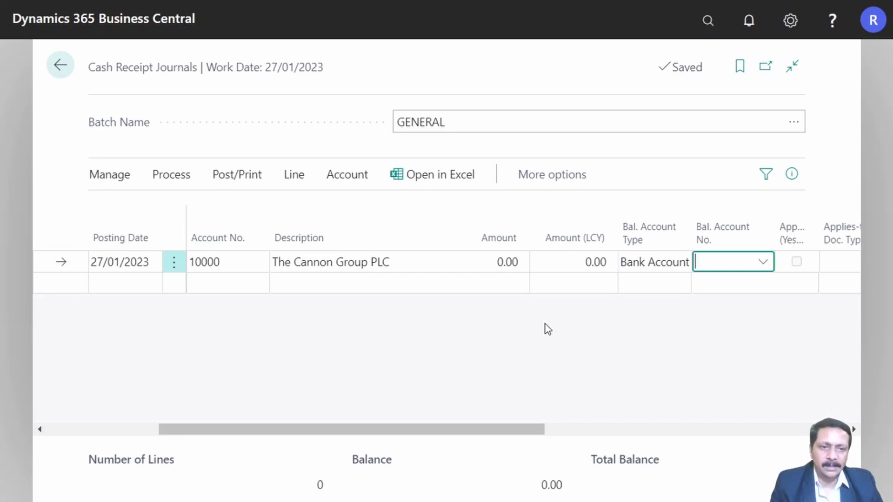
pyautogui.hotkey('alt', 'Down')
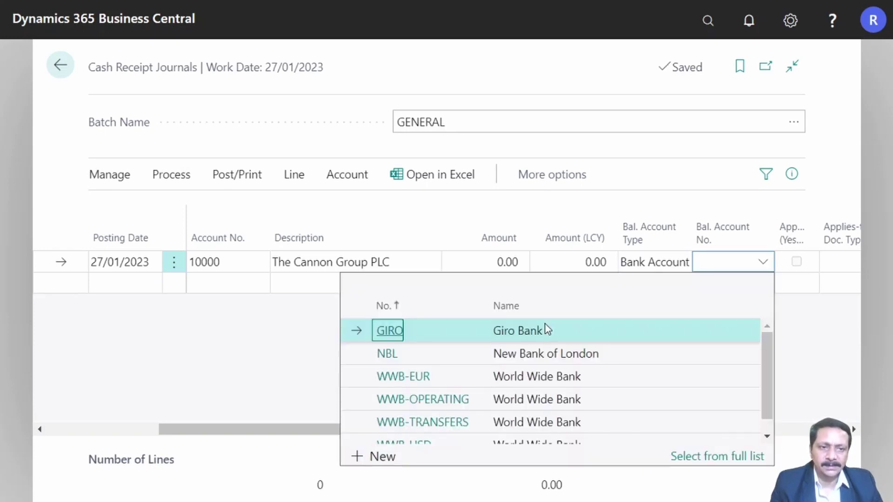
pyautogui.press('Return')
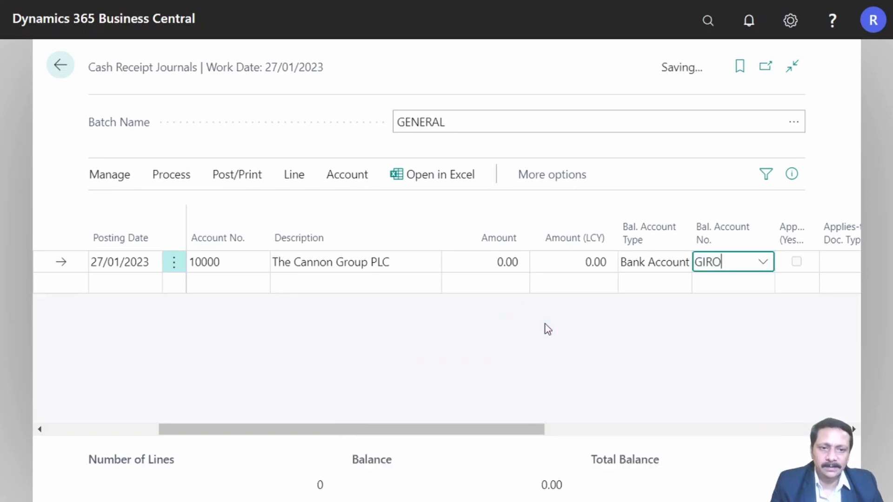
pyautogui.press('Tab')
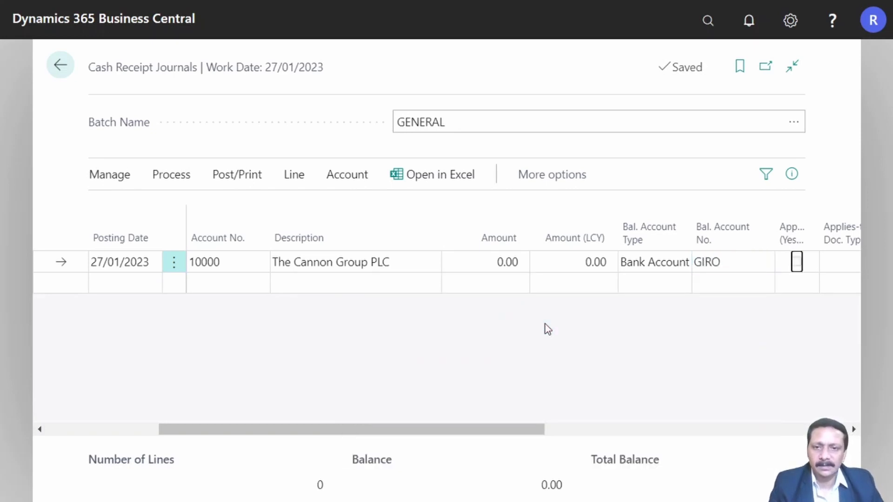
# Open Apply Entries for the payment line and select invoices 103015, 103028 and 103001
pyautogui.click(184, 183)
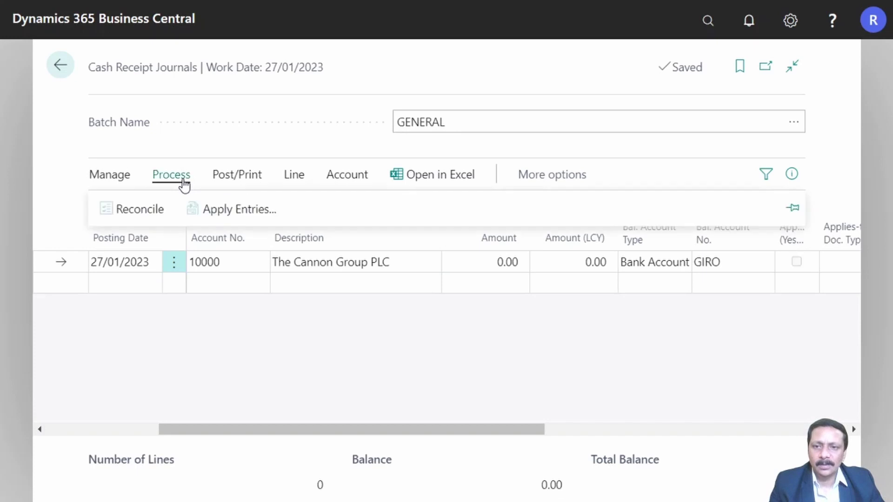
pyautogui.click(240, 213)
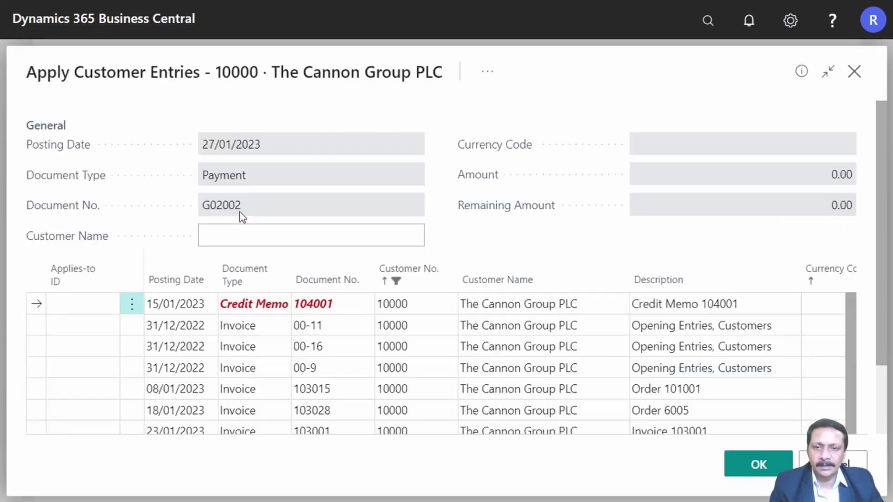
pyautogui.click(327, 386)
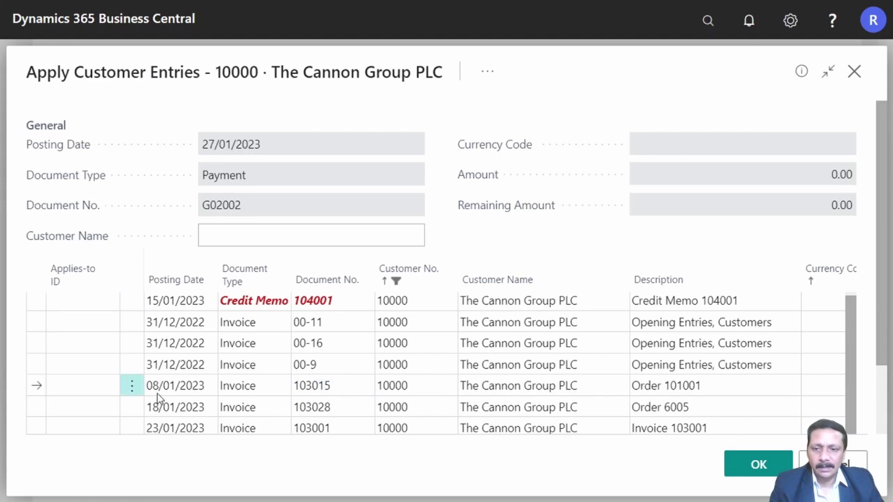
pyautogui.click(131, 387)
pyautogui.click(123, 414)
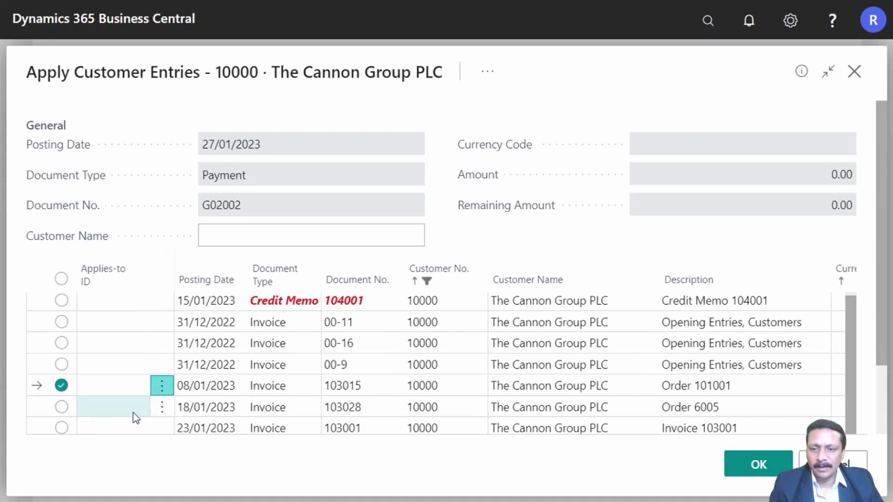
pyautogui.click(61, 407)
pyautogui.click(61, 427)
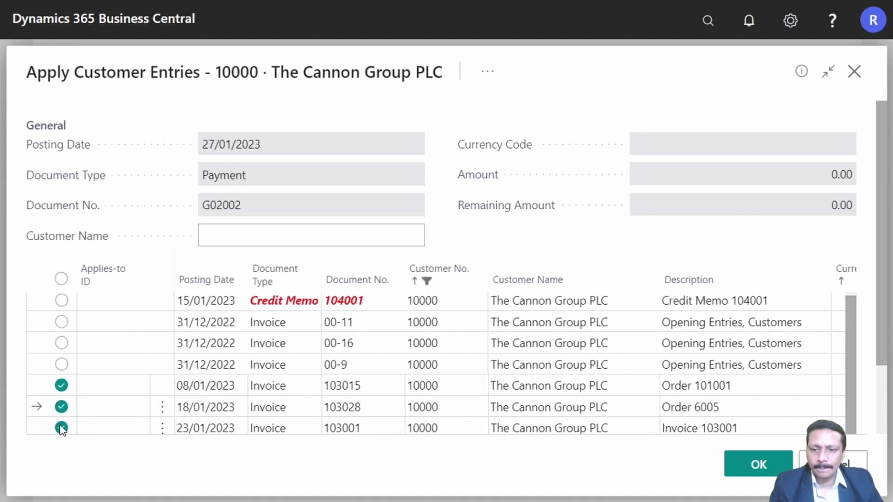
# Set the Applies-to ID on the selected invoices, review their amounts and discount dates, and accept the application
pyautogui.moveTo(882, 351); pyautogui.dragTo(881, 425)
pyautogui.click(488, 71)
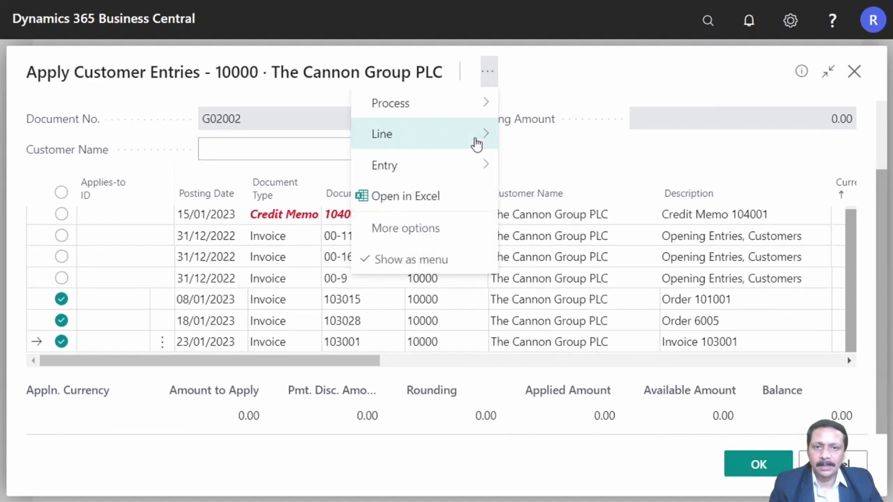
pyautogui.moveTo(472, 113)
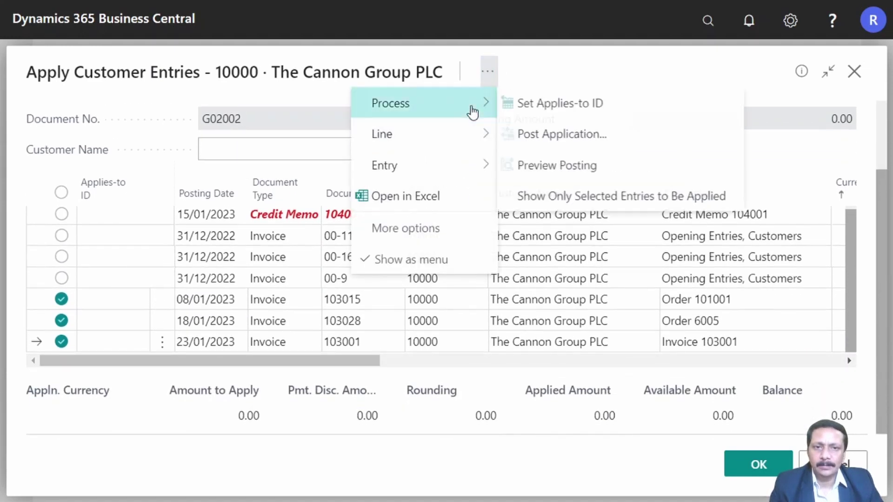
pyautogui.click(542, 111)
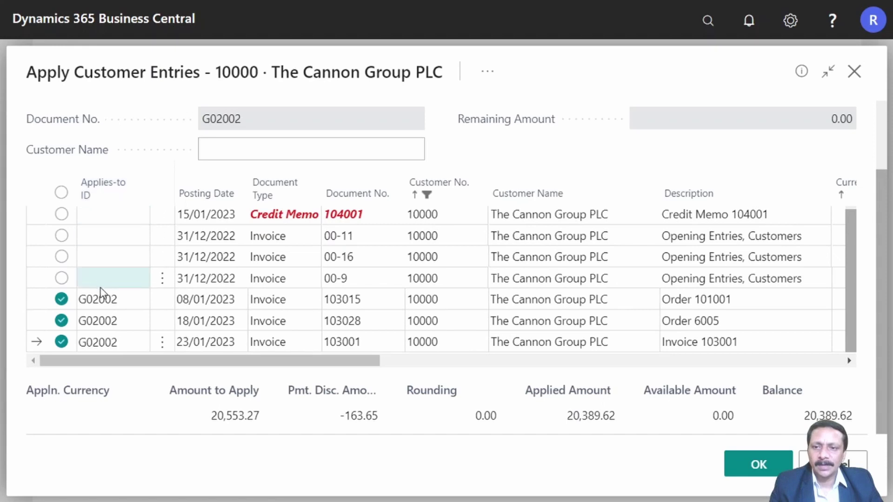
pyautogui.moveTo(168, 368); pyautogui.dragTo(478, 395)
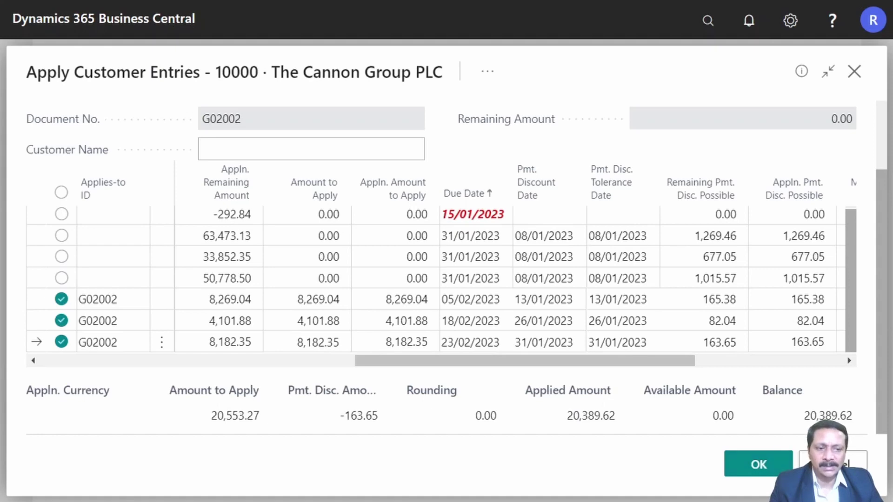
pyautogui.click(763, 463)
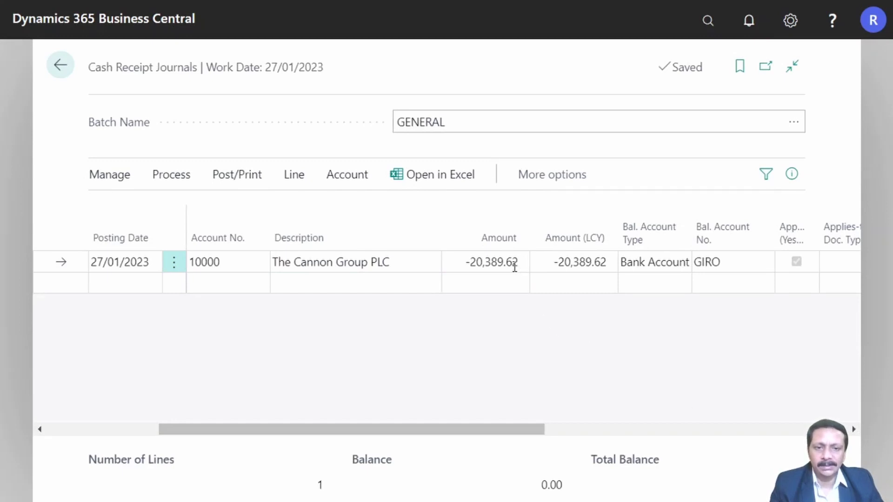
# Post the cash receipt journal lines and confirm the posting
pyautogui.click(237, 179)
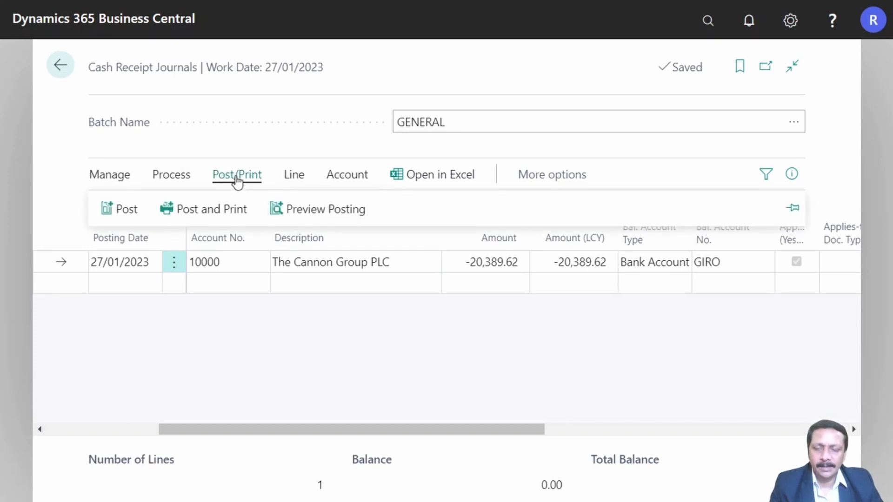
pyautogui.click(132, 216)
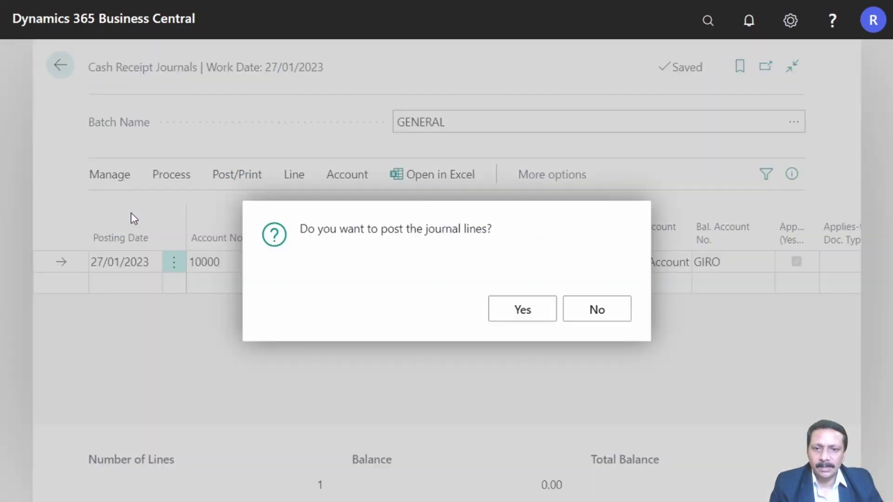
pyautogui.click(522, 310)
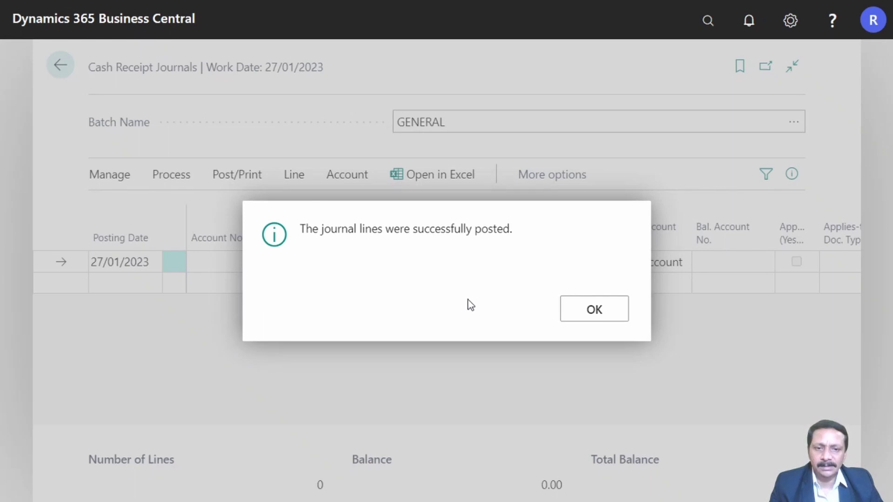
pyautogui.click(587, 314)
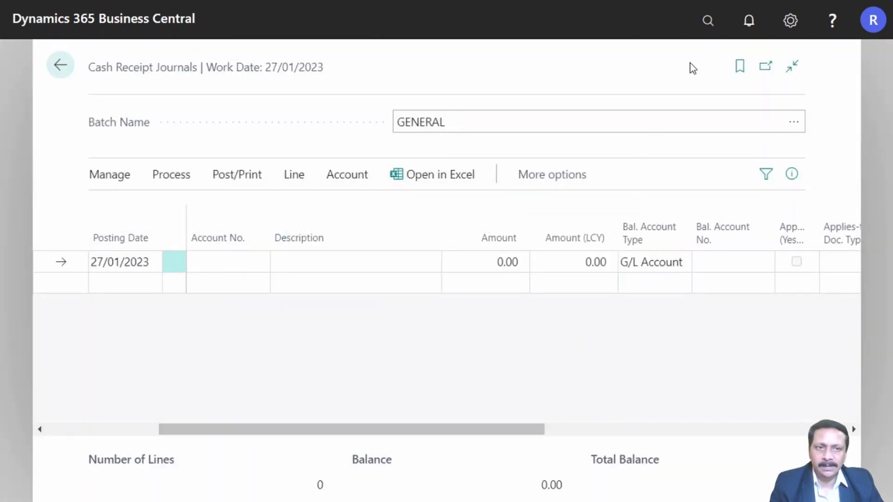
# Search for Customer and open the Customers list
pyautogui.click(708, 22)
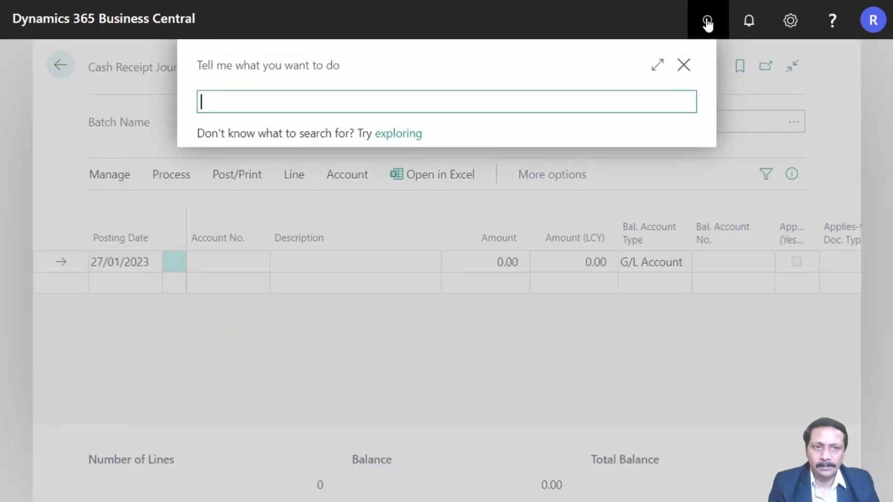
pyautogui.write('Customer')
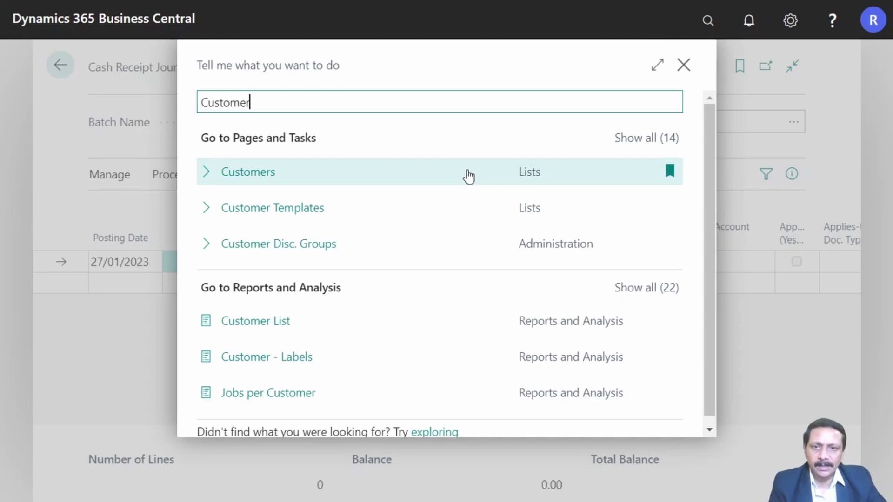
pyautogui.click(468, 175)
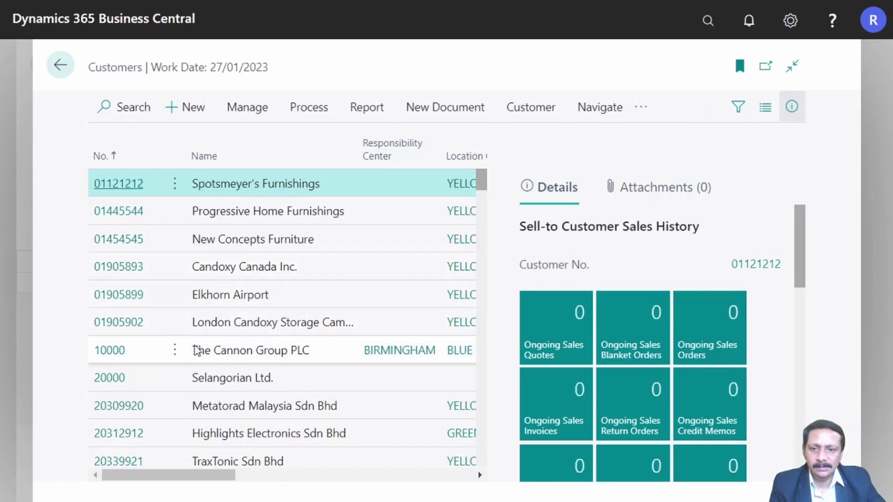
# Open customer 10000, The Cannon Group PLC, and check the original and remaining amounts in its ledger entries
pyautogui.click(103, 357)
pyautogui.click(103, 357)
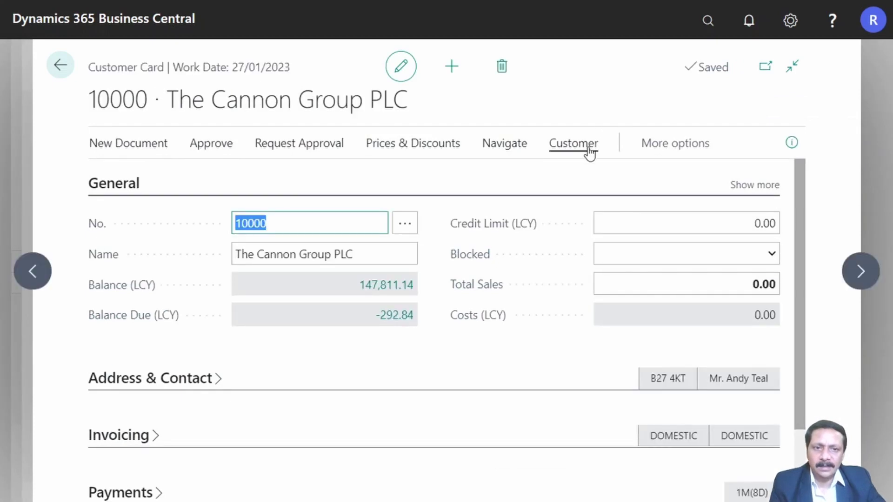
pyautogui.click(588, 151)
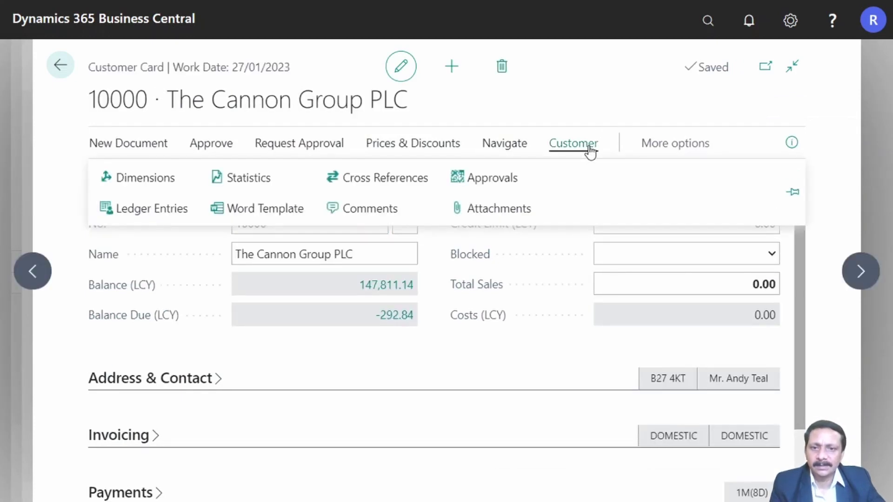
pyautogui.click(160, 210)
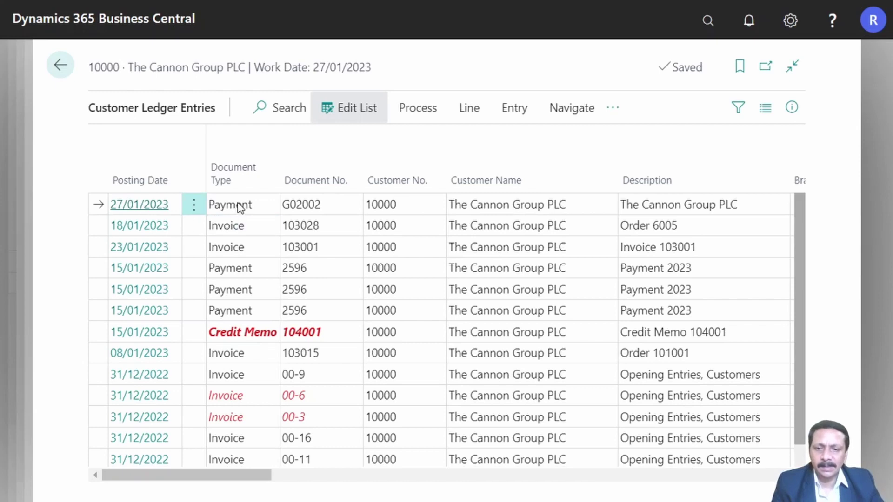
pyautogui.moveTo(239, 475); pyautogui.dragTo(389, 486)
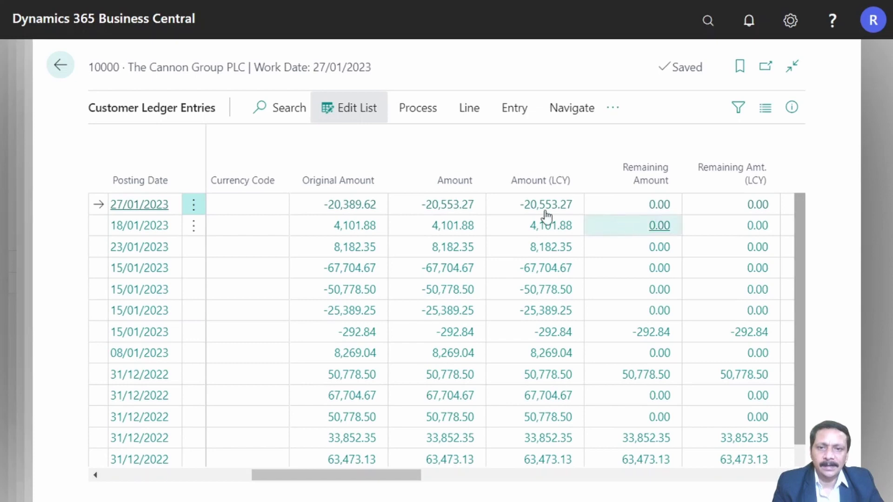
# Show the applied entries of payment G02002 and review each invoice's amount and closed-by amount
pyautogui.click(519, 119)
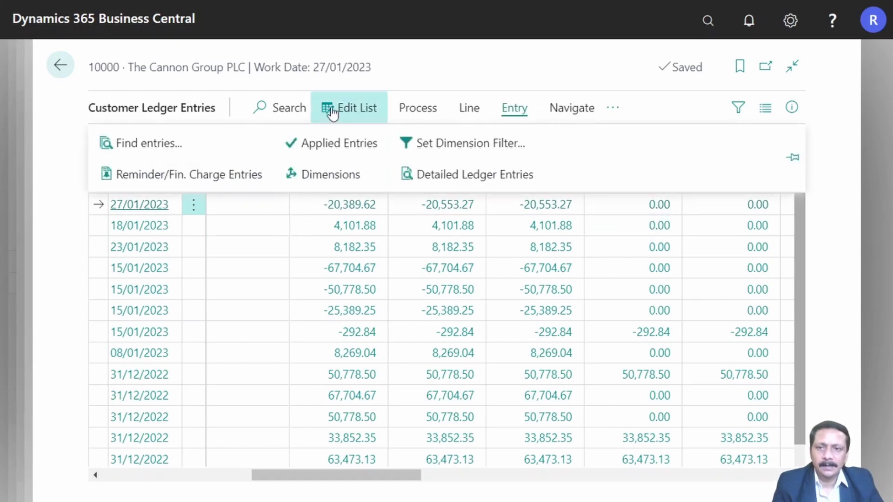
pyautogui.click(324, 150)
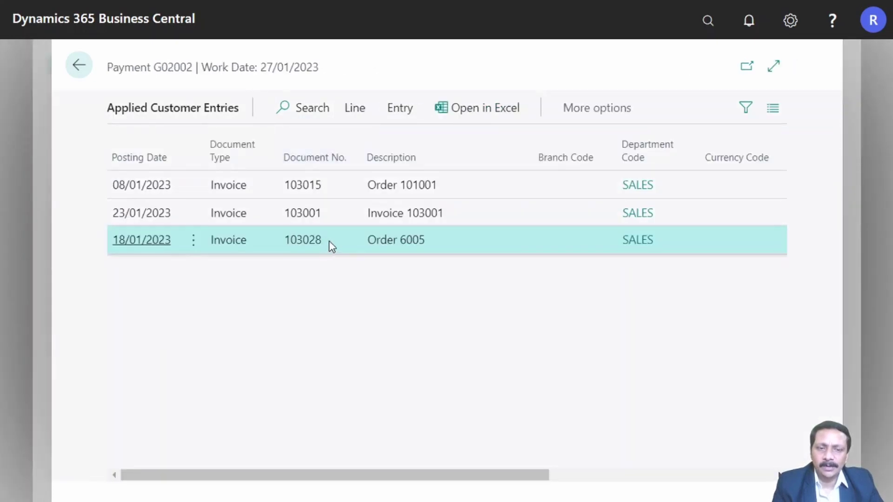
pyautogui.moveTo(376, 479); pyautogui.dragTo(582, 467)
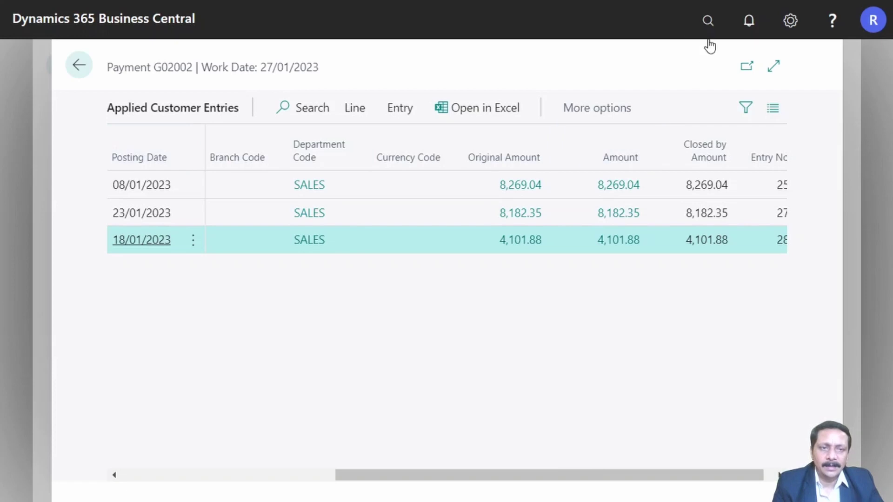
# Search for Bank Account and open the Bank Accounts list
pyautogui.click(707, 23)
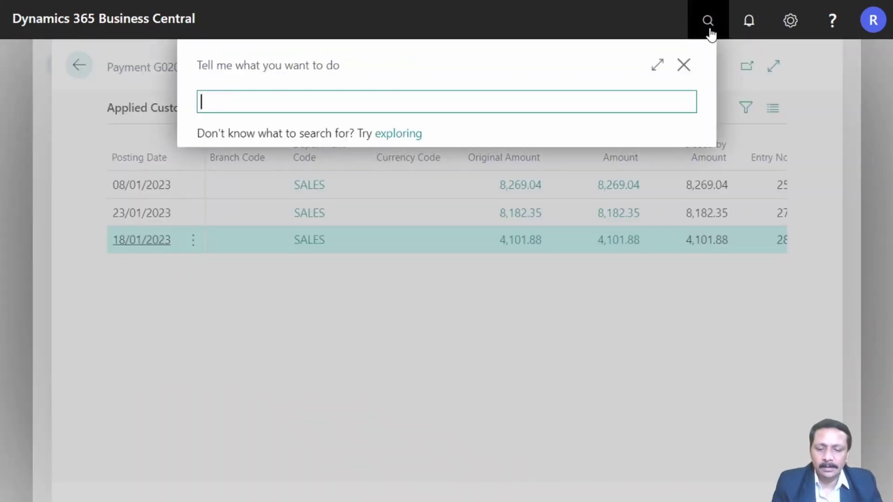
pyautogui.write('Bank')
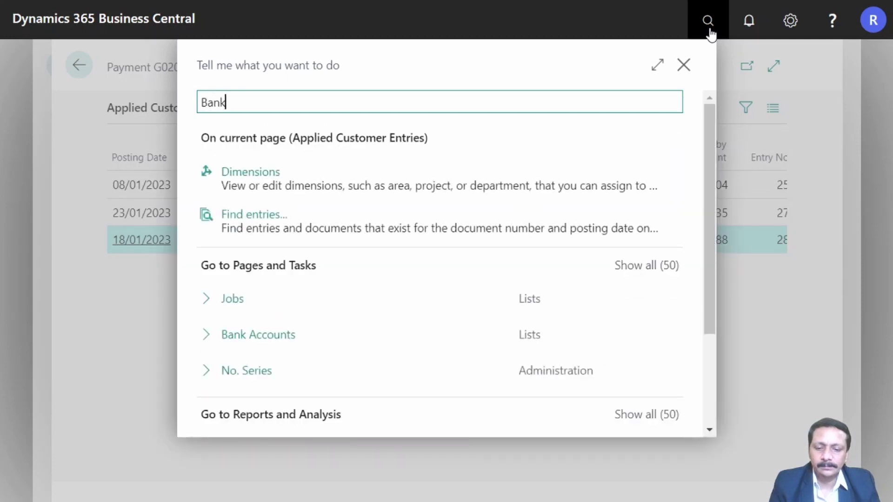
pyautogui.write('Account')
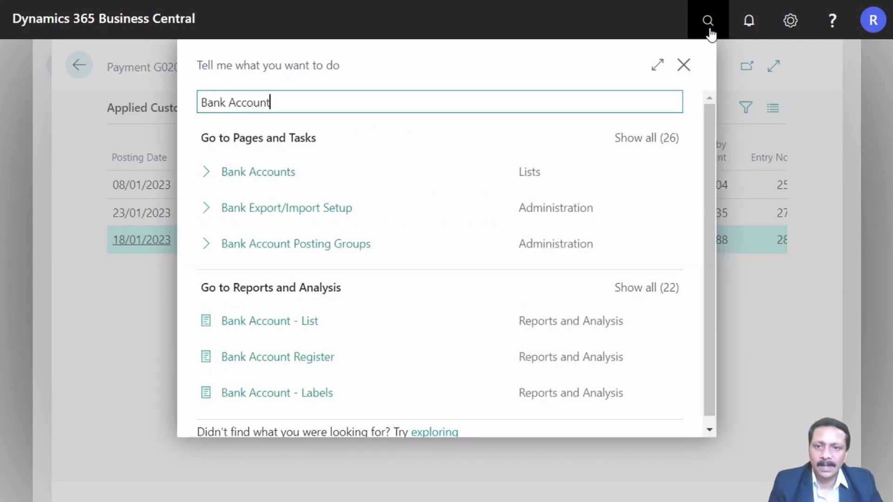
pyautogui.click(529, 179)
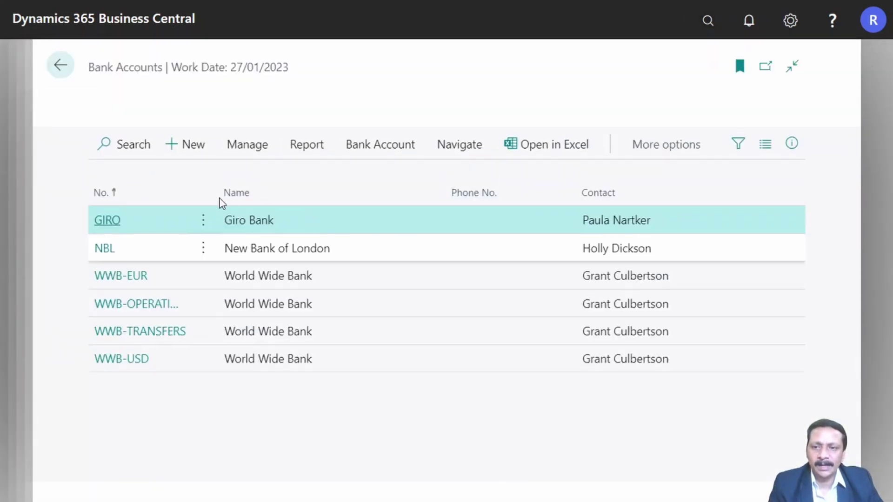
# Open the GIRO bank account's ledger entries and check the amount posted for The Cannon Group PLC payment
pyautogui.click(108, 224)
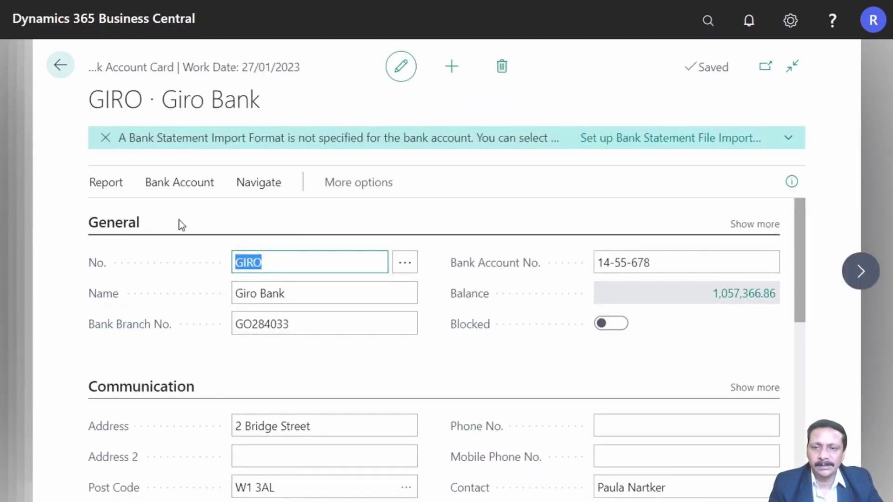
pyautogui.click(188, 188)
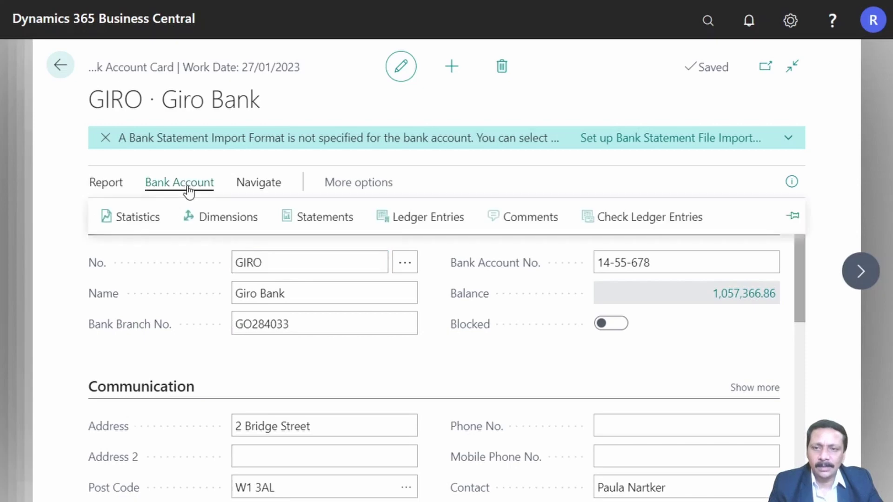
pyautogui.click(444, 218)
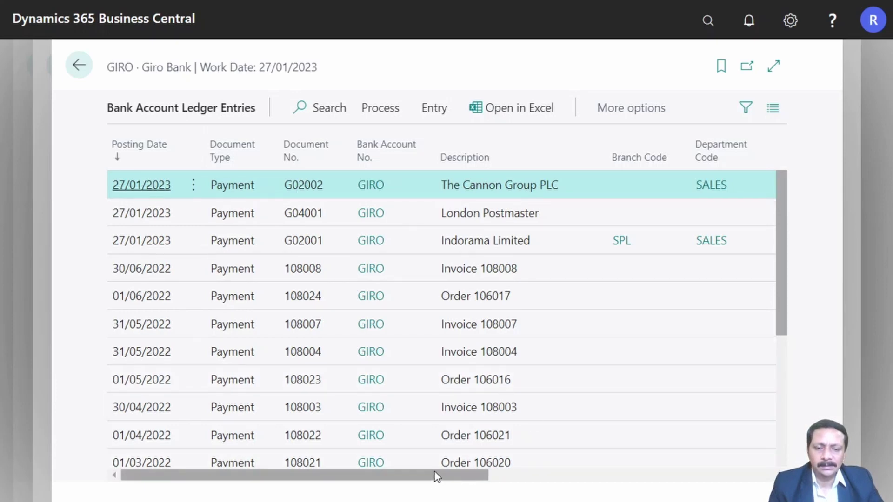
pyautogui.moveTo(437, 475); pyautogui.dragTo(578, 462)
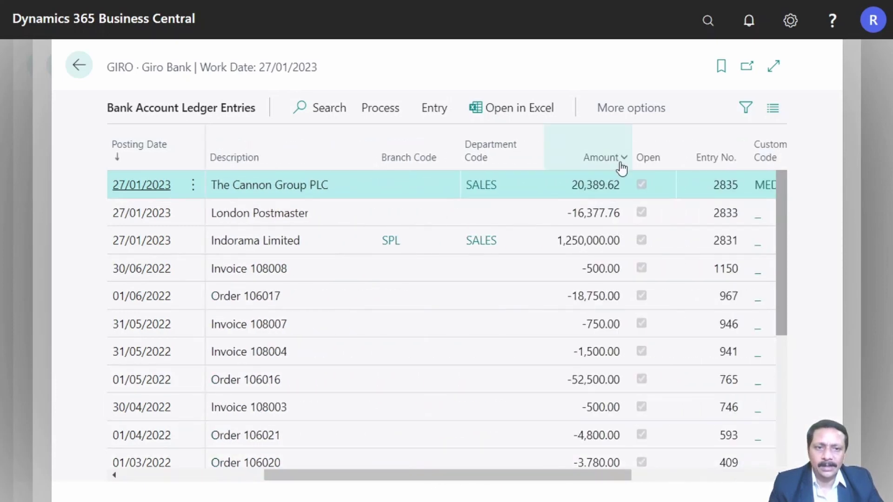